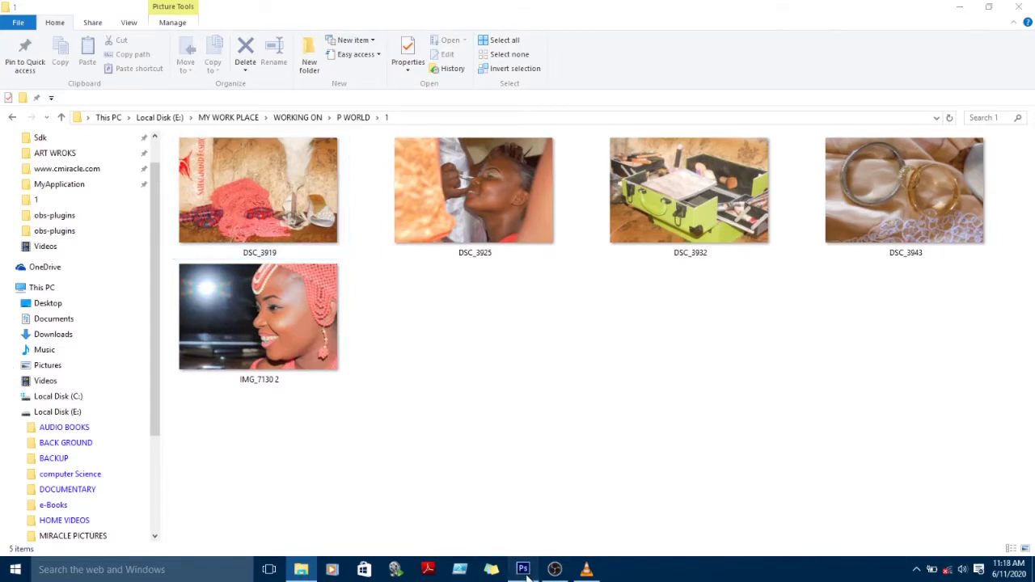
Step: Start a new Photoshop document named '12 BY 15 PHOTOBOOK 1'
click(524, 570)
click(59, 8)
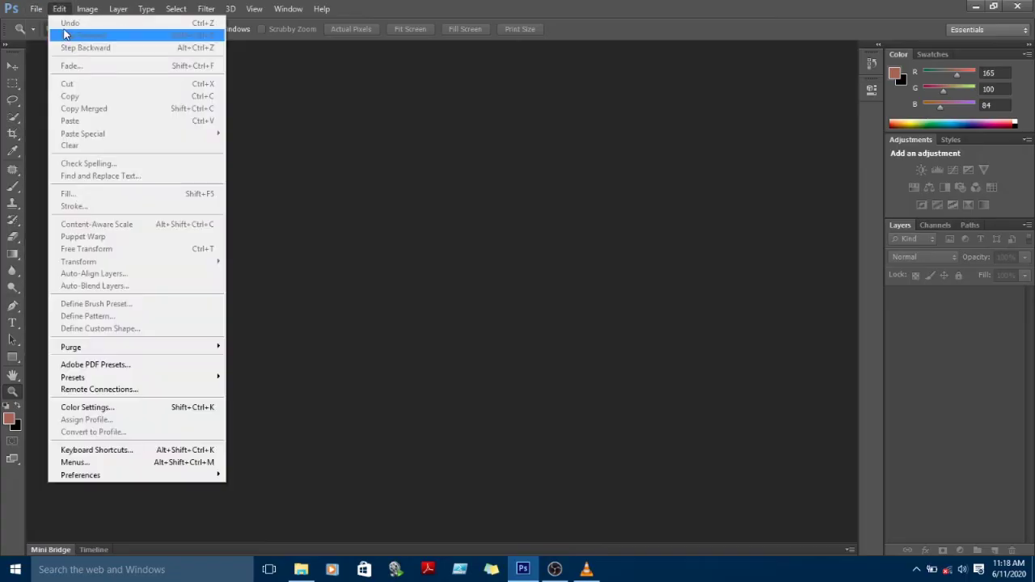
key(ctrl+n)
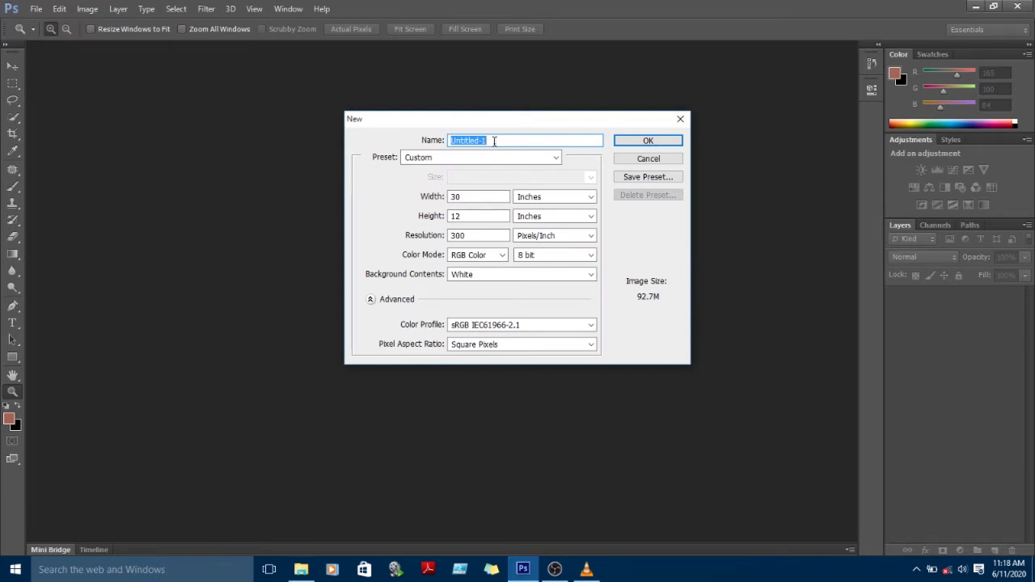
text(12)
text(BY 1)
text(5)
key(Left)
key(Left)
key(BackSpace)
key(BackSpace)
key(BackSpace)
text(BY)
key(End)
text(PHOTOBOOK)
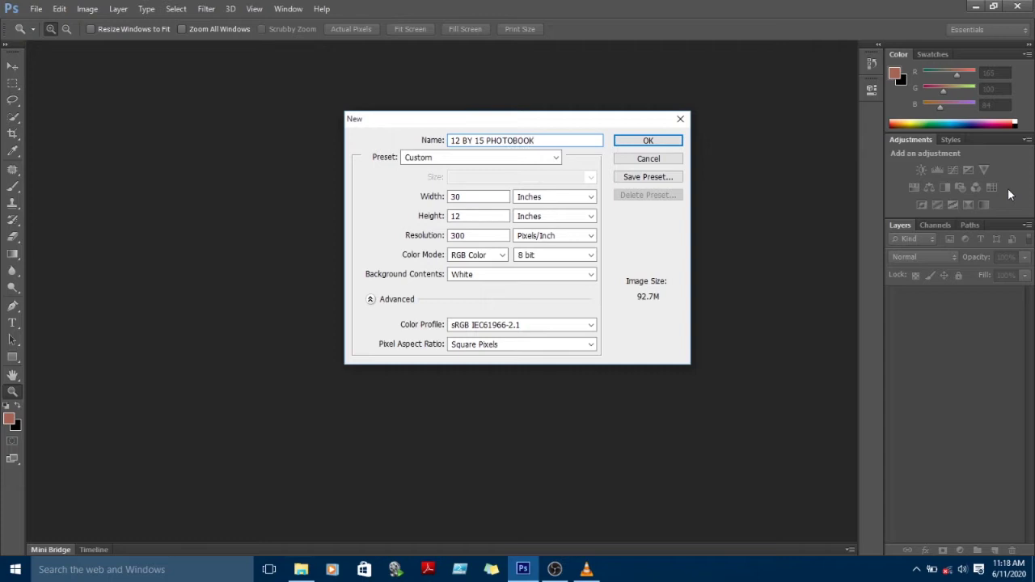
text( 1)
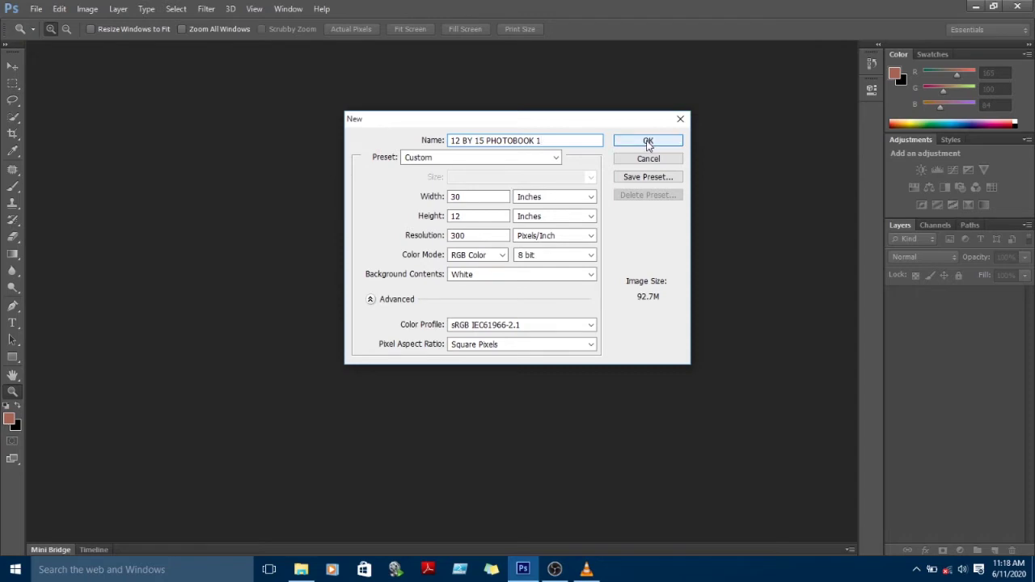
Step: Size the new document 30 × 12 inches at 300 ppi and create it
click(449, 198)
mouse_move(462, 197)
mouse_down()
mouse_move(440, 198)
mouse_move(446, 217)
mouse_up()
click(458, 216)
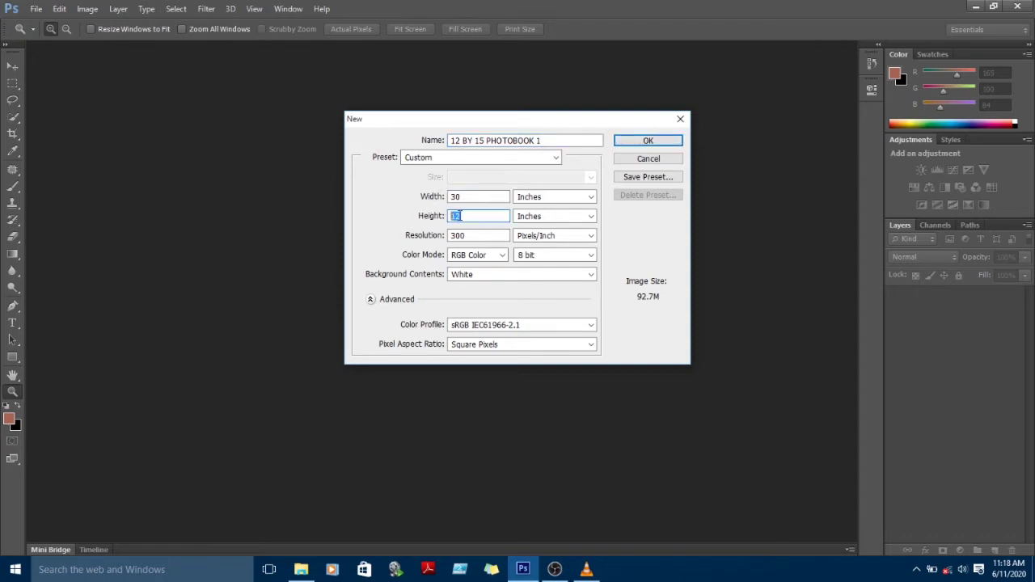
click(652, 144)
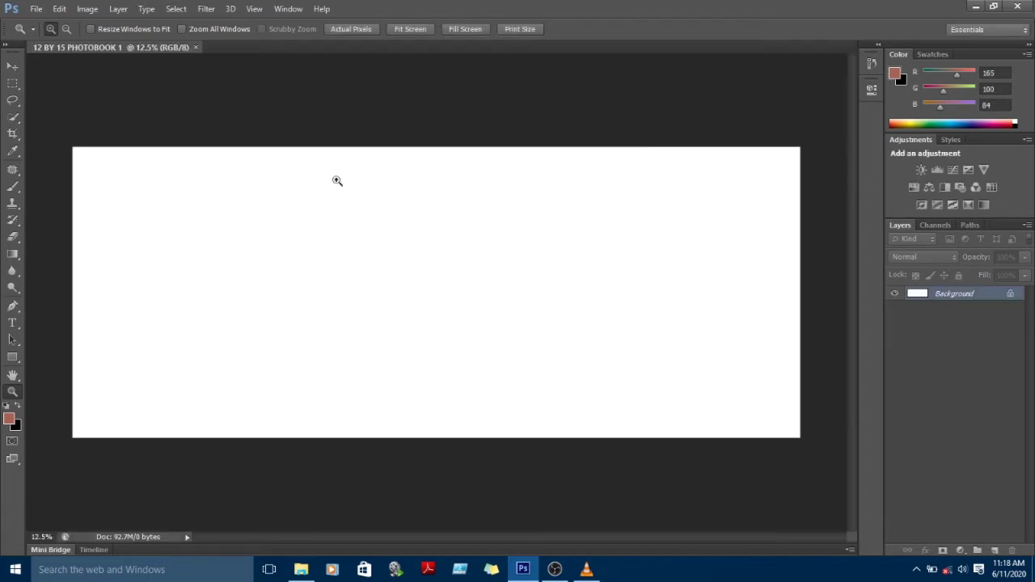
Step: Show the rulers from the View menu
click(13, 67)
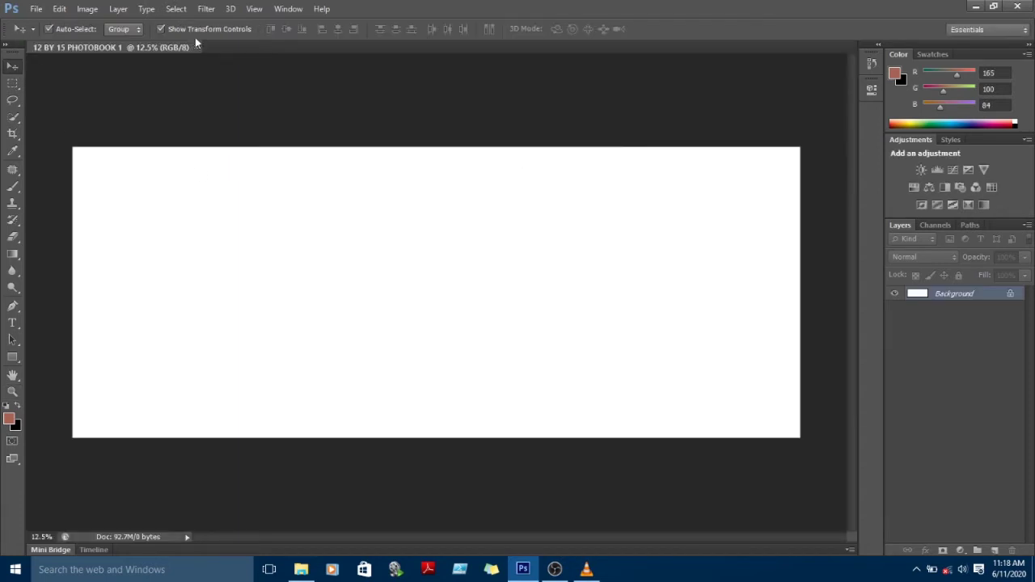
click(206, 9)
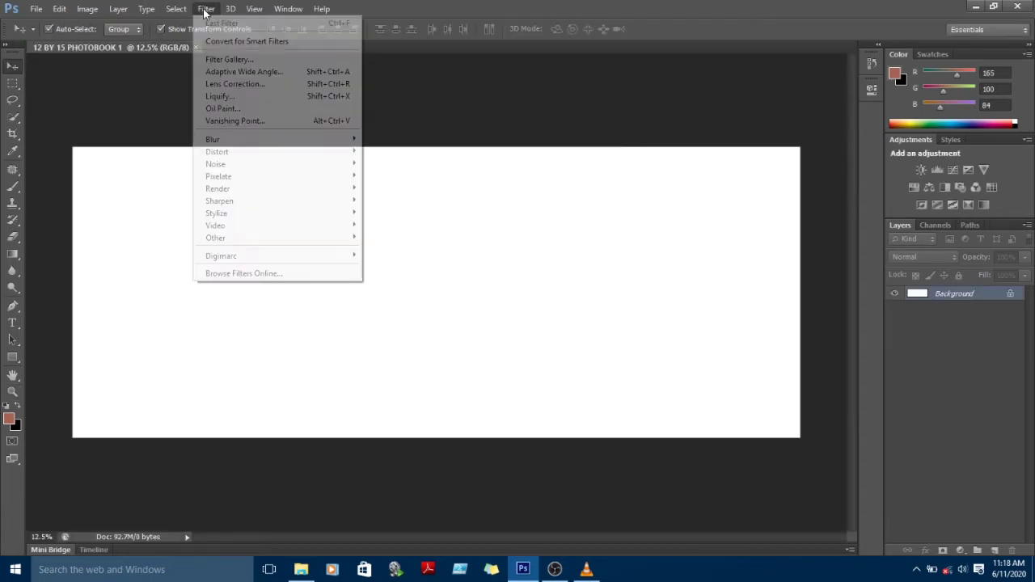
click(287, 9)
click(254, 9)
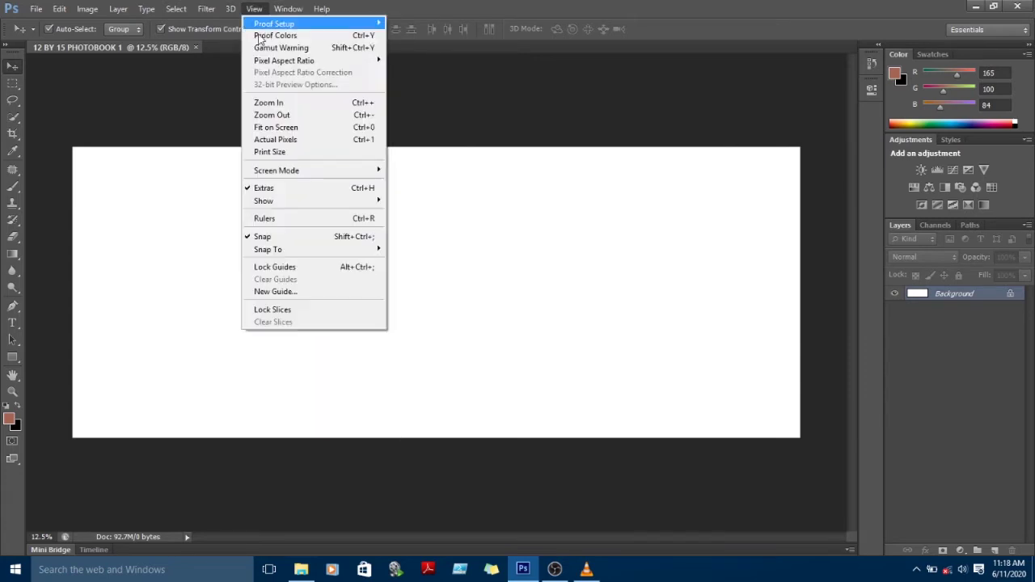
mouse_move(264, 201)
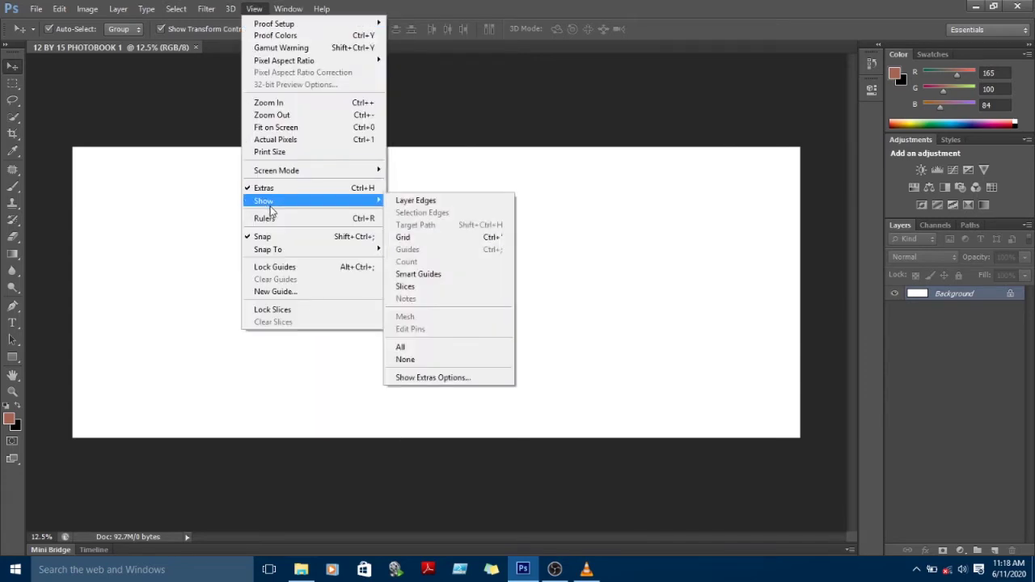
click(281, 221)
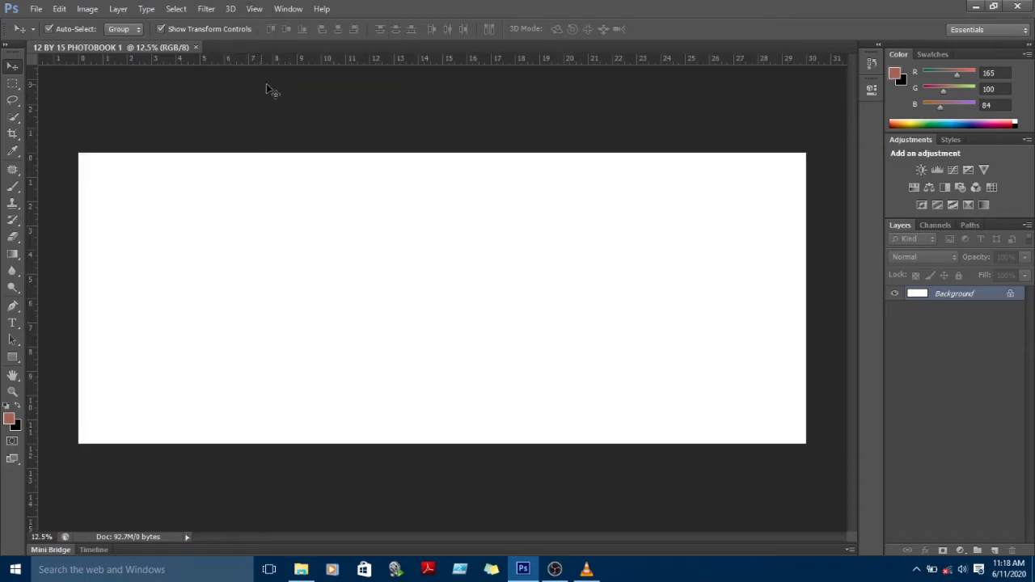
Step: Place guides on the top, left, bottom and right canvas edges, plus the 15-inch centre
drag(301, 62, 289, 153)
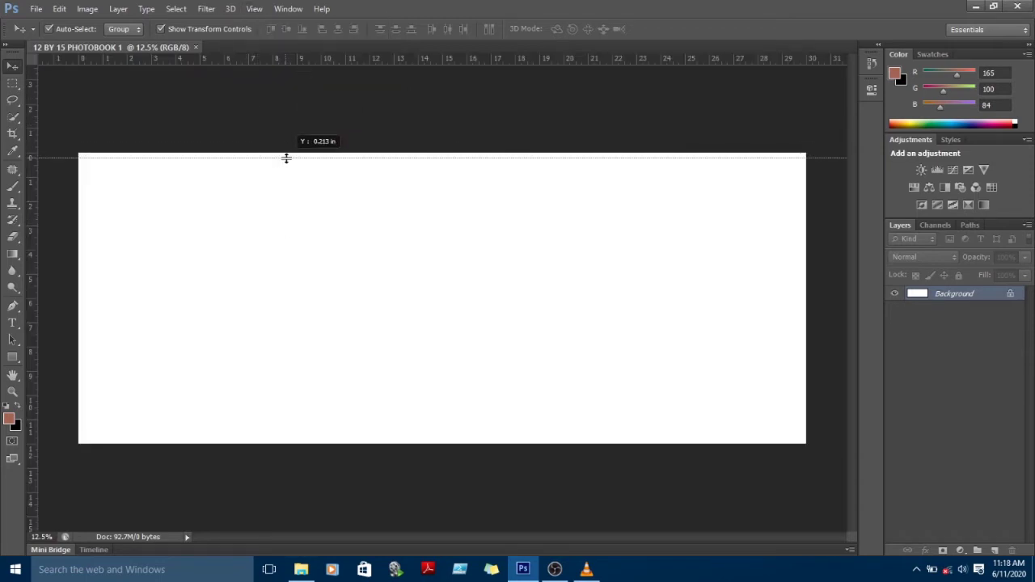
drag(35, 153, 78, 136)
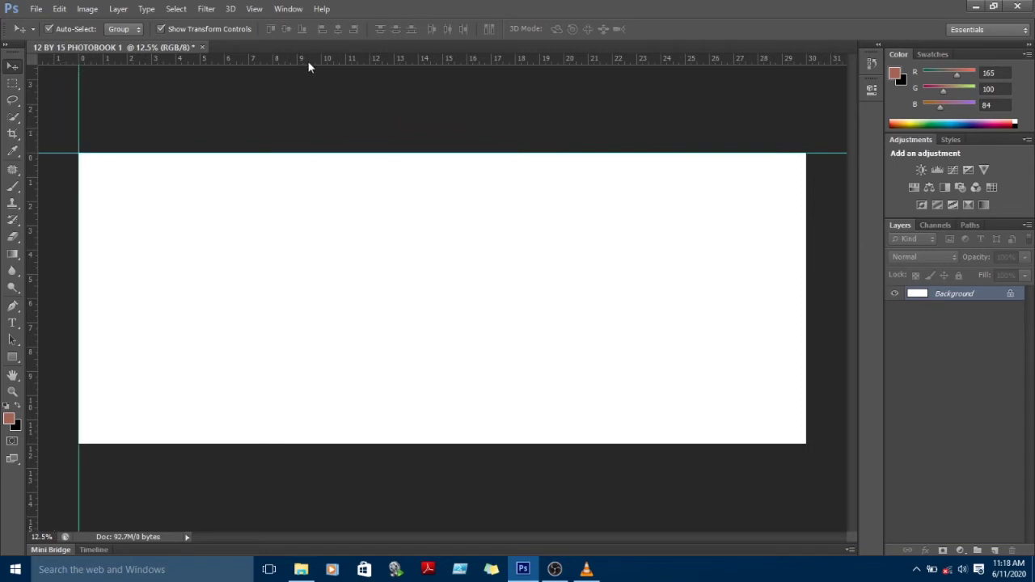
drag(308, 62, 301, 443)
drag(38, 212, 806, 360)
mouse_move(36, 224)
mouse_down()
mouse_move(294, 240)
mouse_move(442, 228)
mouse_up()
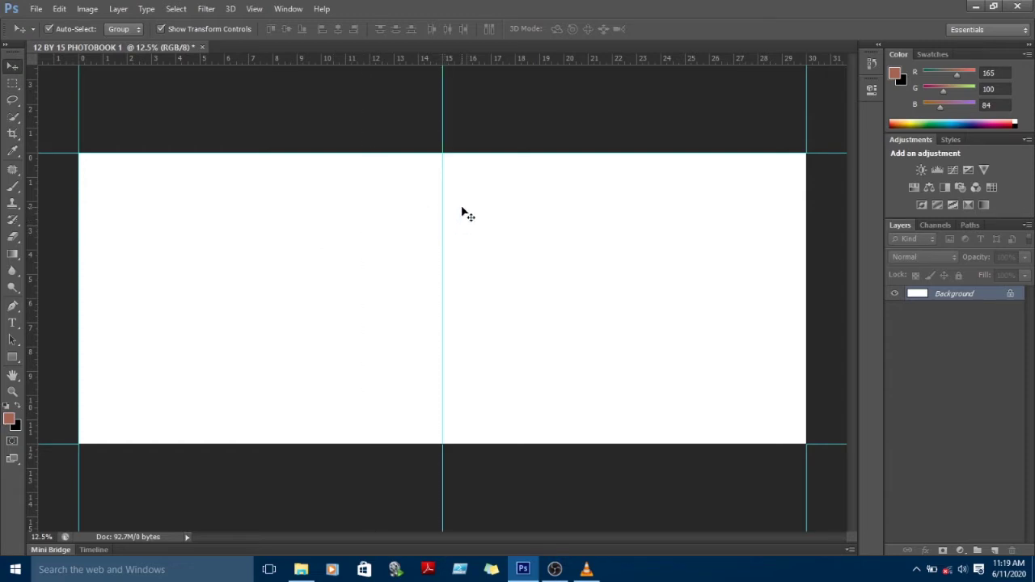
scroll(462, 209, down, 2)
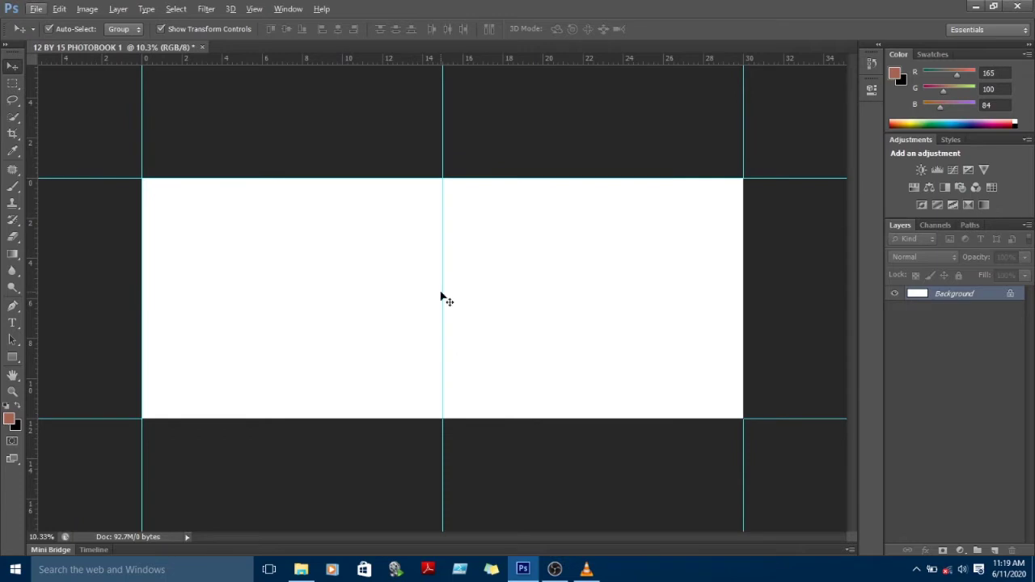
click(301, 570)
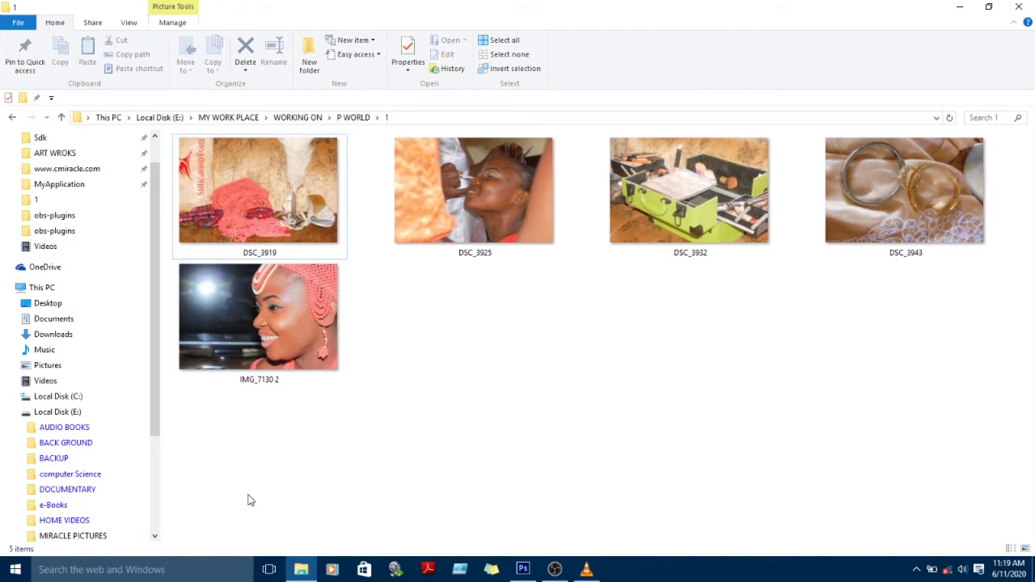
Step: Select all five wedding photos in folder 1 and drag them into Photoshop
drag(249, 497, 1012, 154)
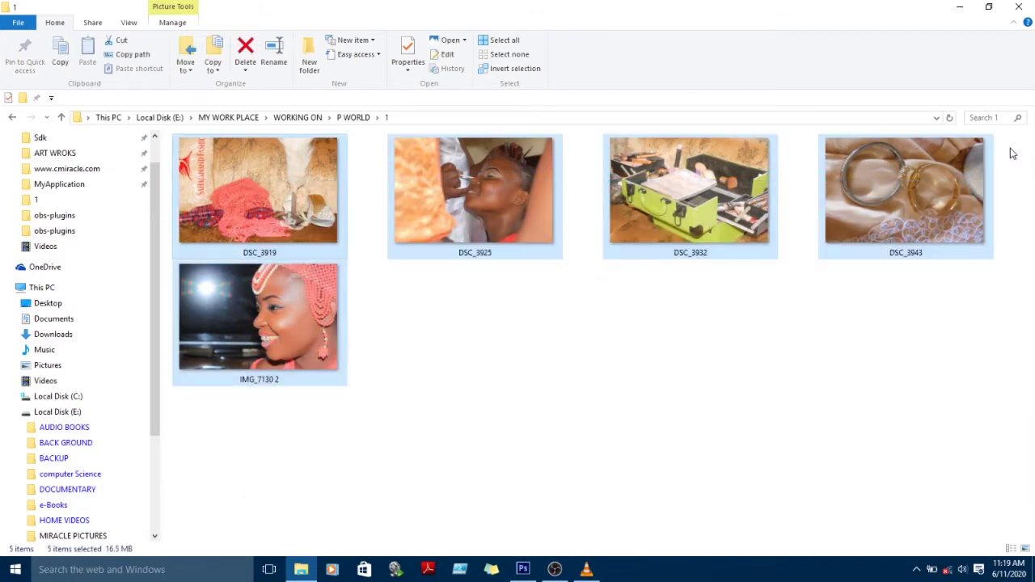
mouse_move(480, 196)
mouse_down()
mouse_move(530, 577)
mouse_move(660, 455)
mouse_move(890, 4)
mouse_up()
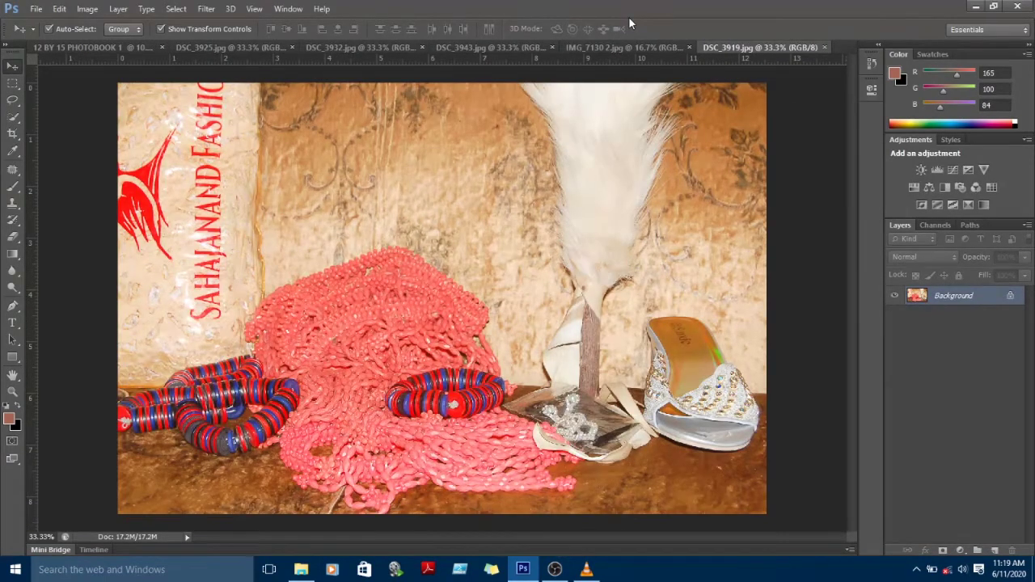
Step: Float the DSC_3919, IMG_7130 2 and DSC_3943 photos in their own windows
scroll(479, 261, down, 5)
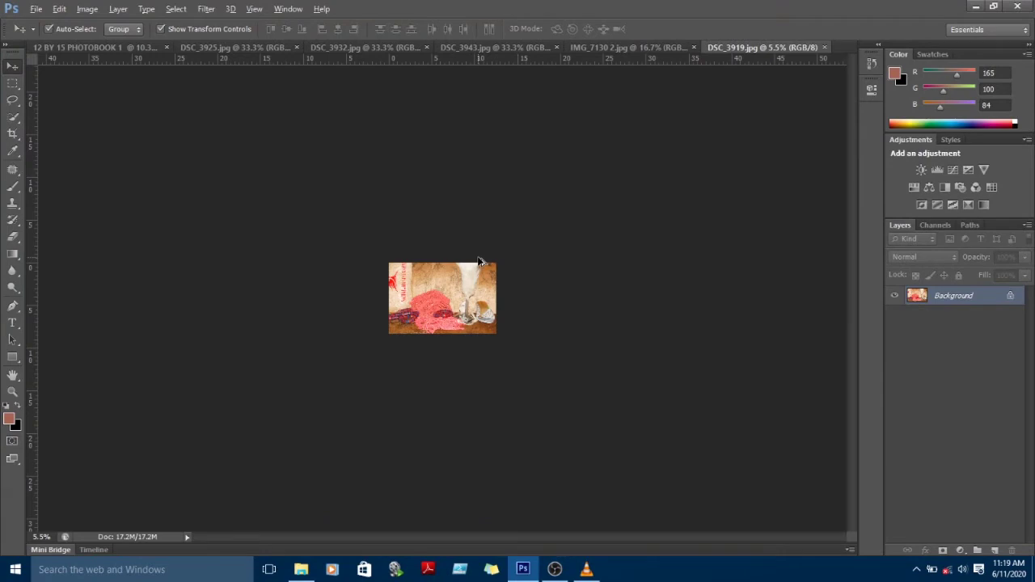
scroll(479, 260, down, 1)
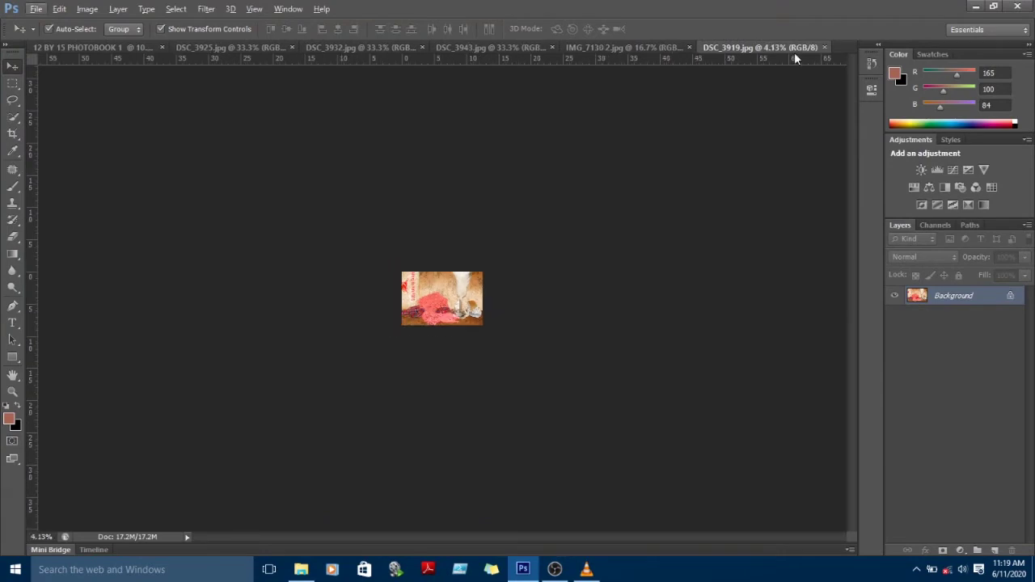
drag(795, 52, 712, 97)
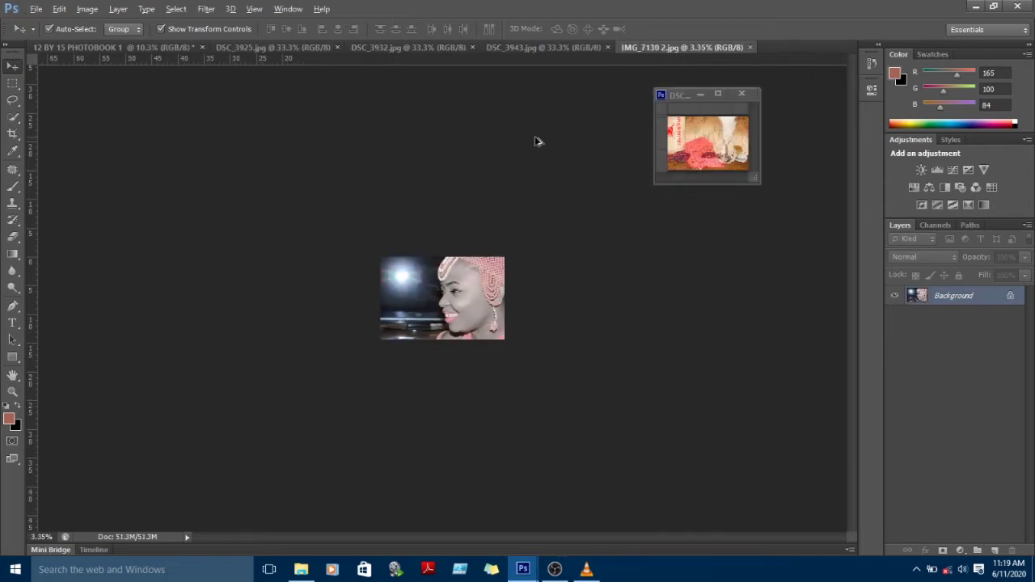
drag(682, 47, 647, 71)
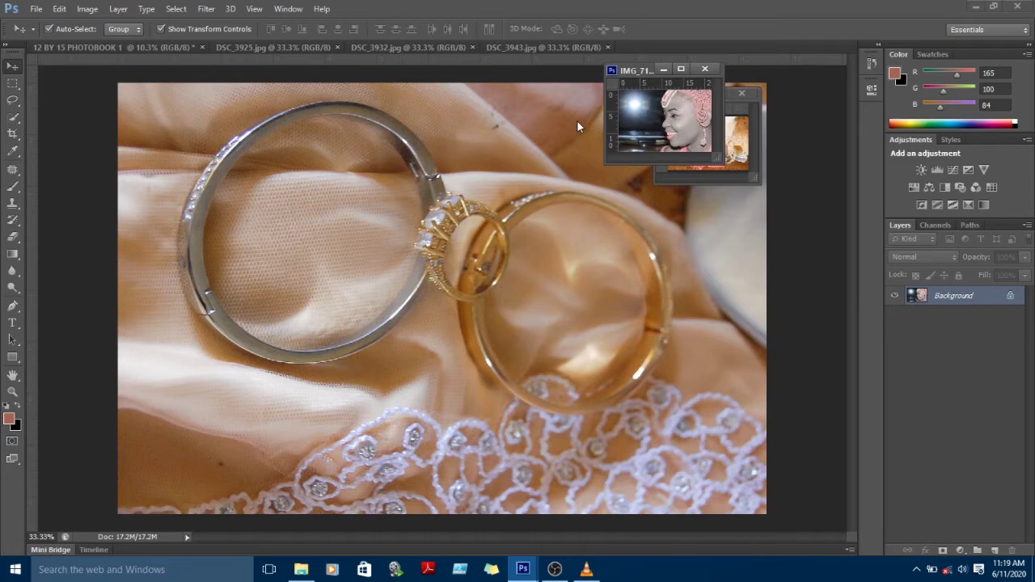
drag(538, 47, 508, 105)
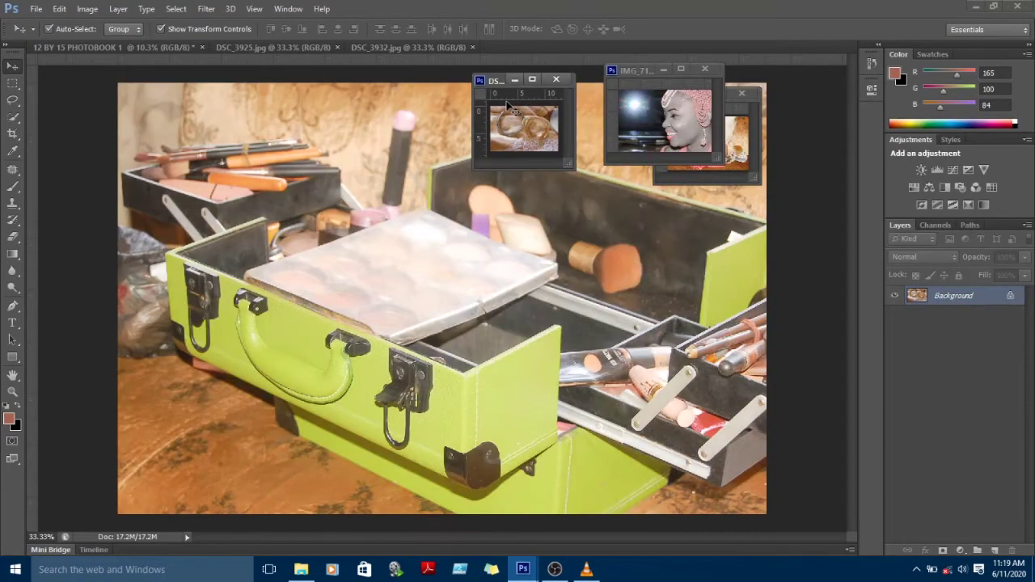
Step: Float DSC_3932, line the windows up along the bottom, and drag the portrait into the spread
scroll(410, 168, down, 10)
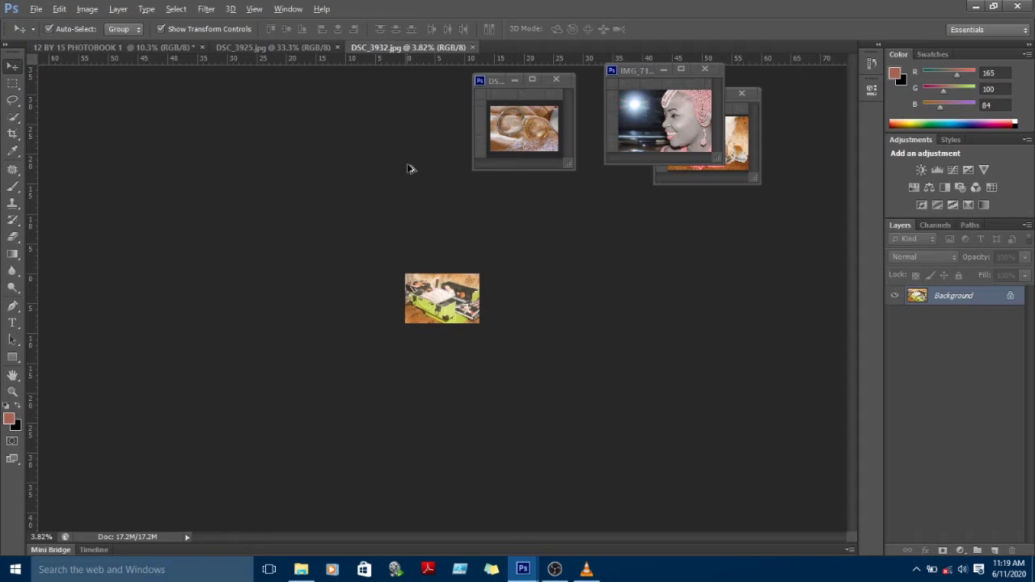
drag(409, 47, 191, 438)
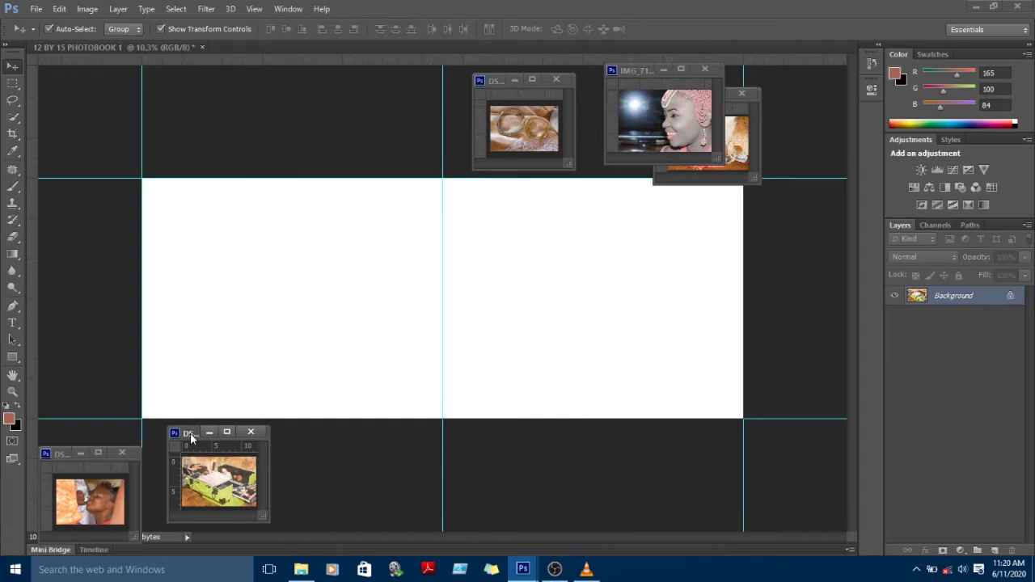
drag(639, 70, 396, 451)
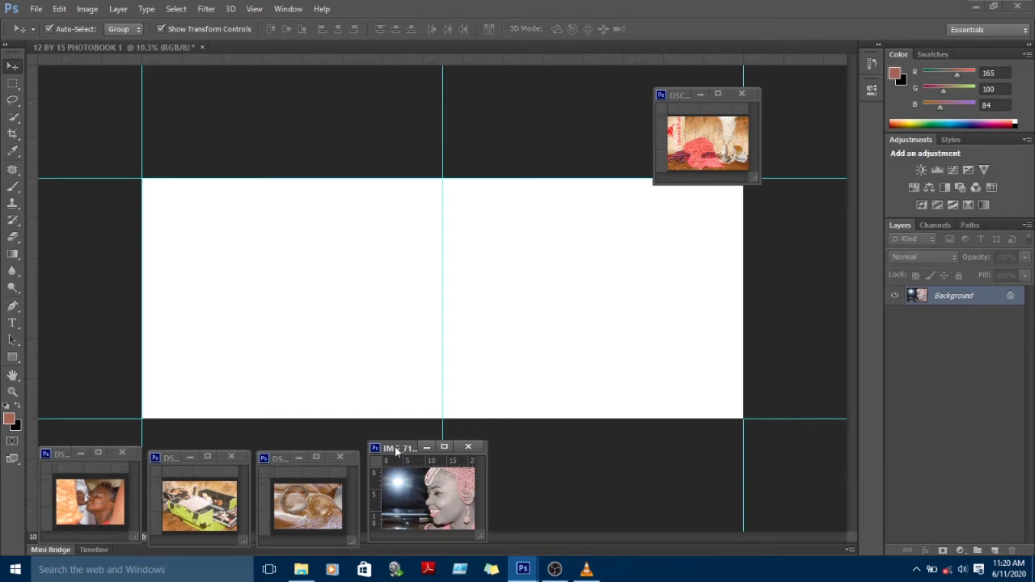
drag(396, 453, 604, 319)
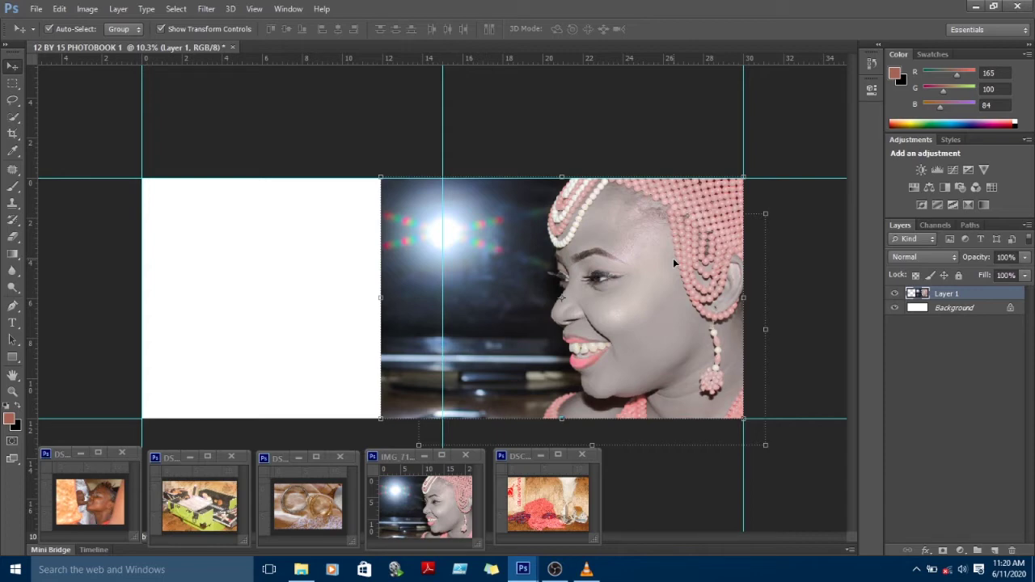
Step: Switch to the Magnetic Lasso (L) and zoom in on the portrait
key(l)
key(ctrl+plus)
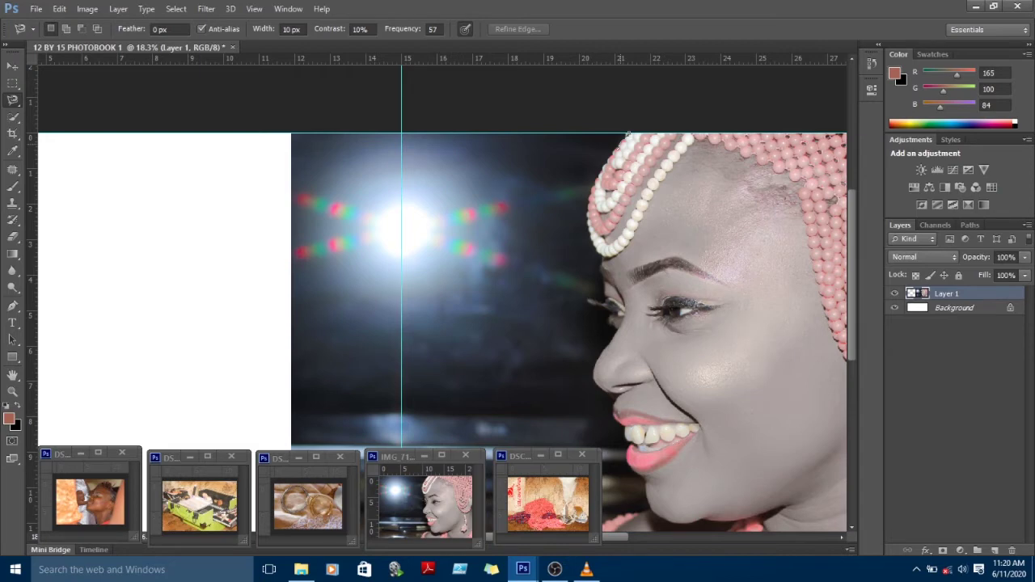
Step: Trace a magnetic lasso from the top of the headdress down the nose to the lips
click(629, 134)
drag(603, 299, 623, 441)
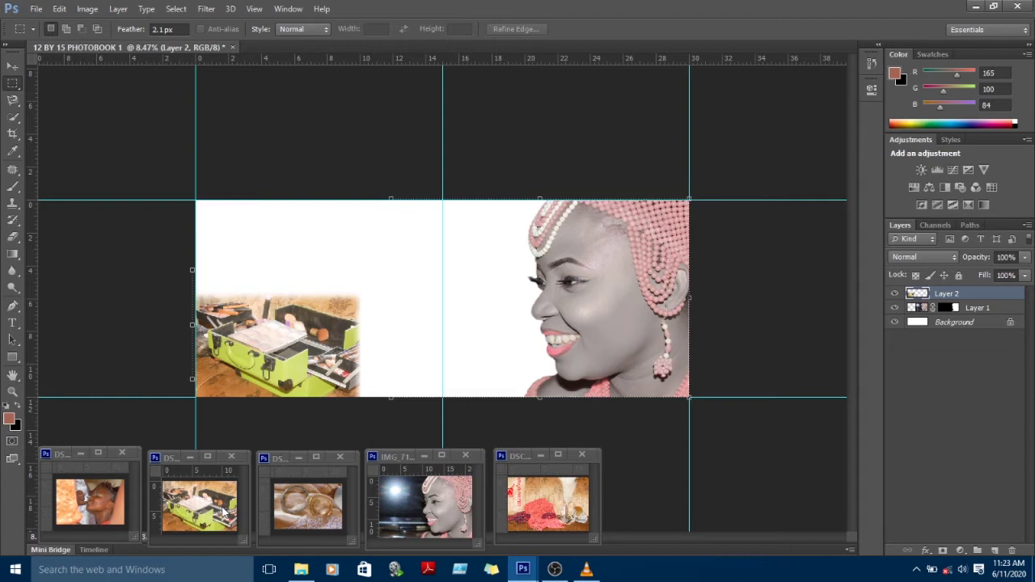
Step: Drag the rings photo into the spread as a new layer
drag(307, 505, 336, 259)
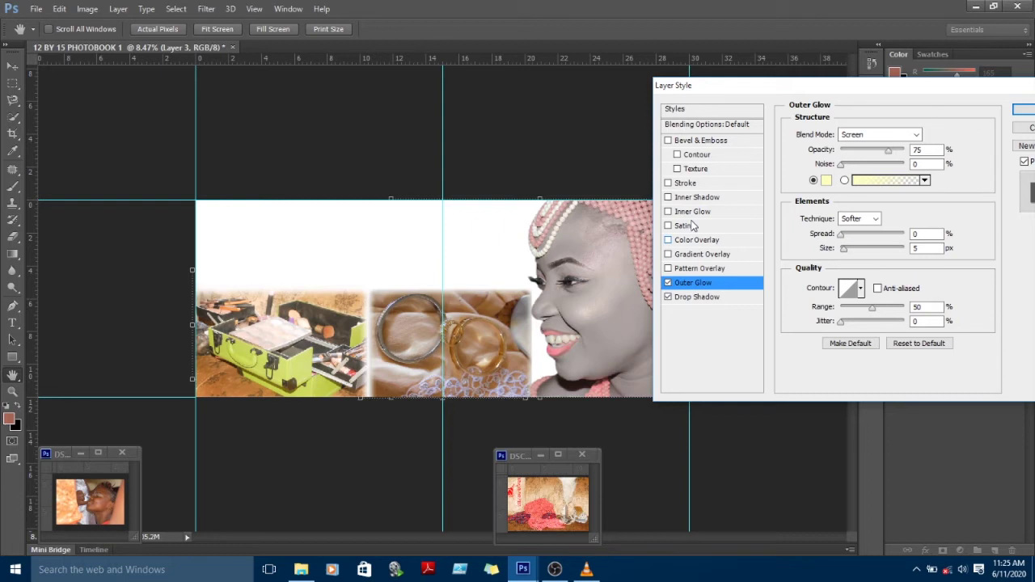
Step: Toggle Outer Glow on the rings photo and commit a 100% Drop Shadow spread
click(669, 282)
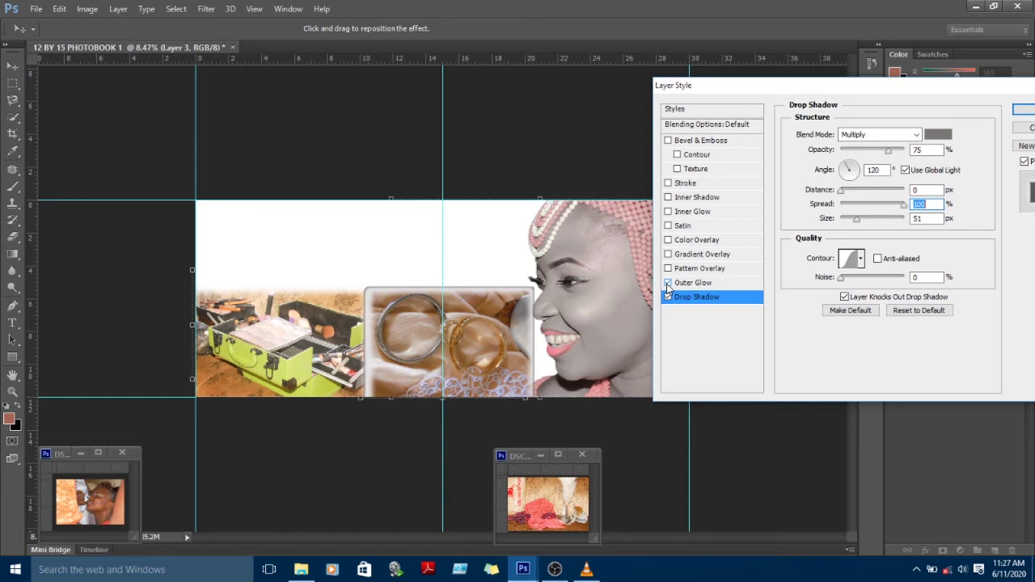
key(Tab)
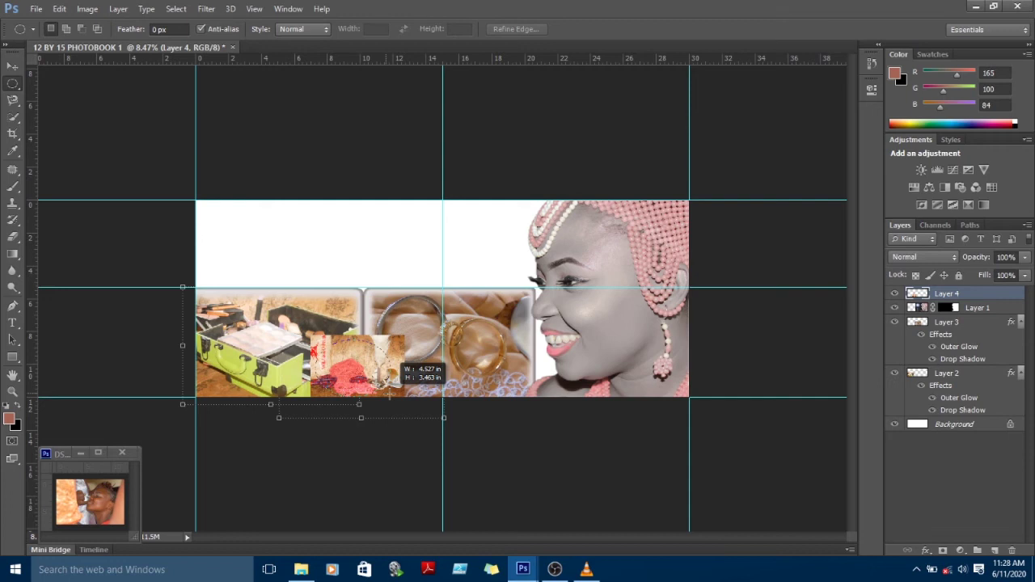
Step: Move the pasted photo up between the makeup-case and rings frames
key(v)
drag(389, 394, 396, 352)
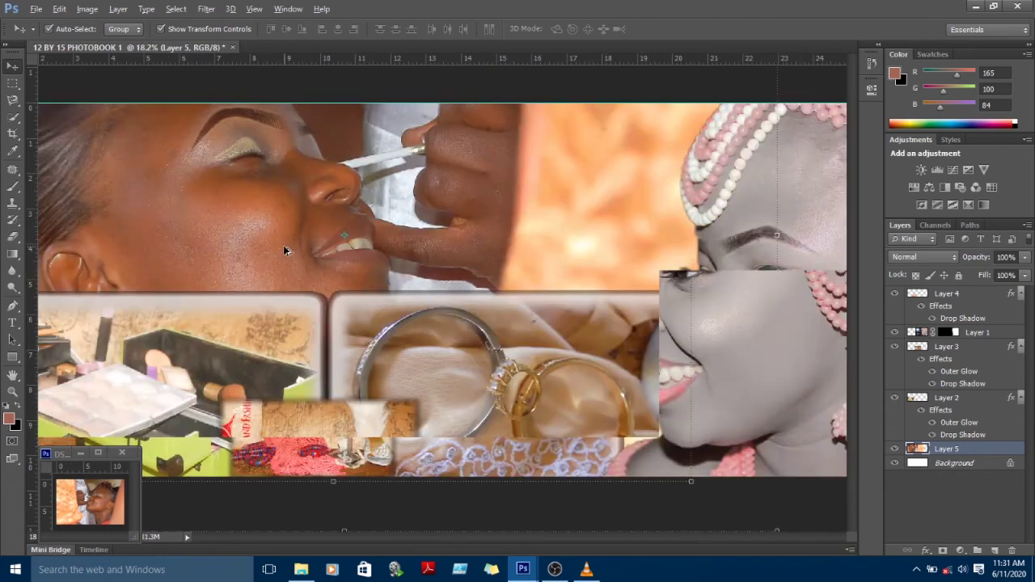
Step: Scroll up over the spread to check the Layer 5 makeup close-up
scroll(210, 232, up, 2)
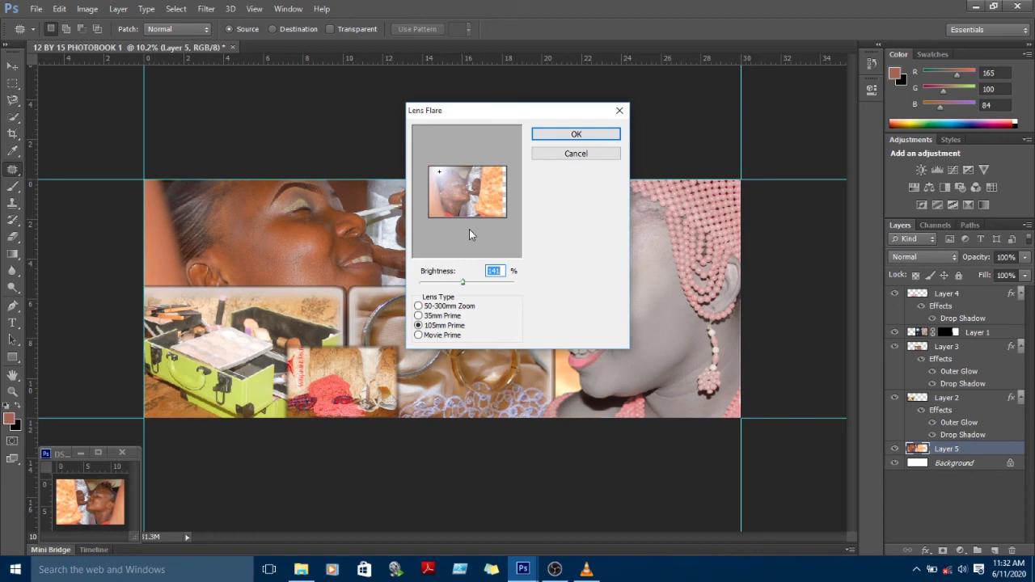
Step: Apply a 105mm Prime lens flare to the makeup backdrop on Layer 5
key(Return)
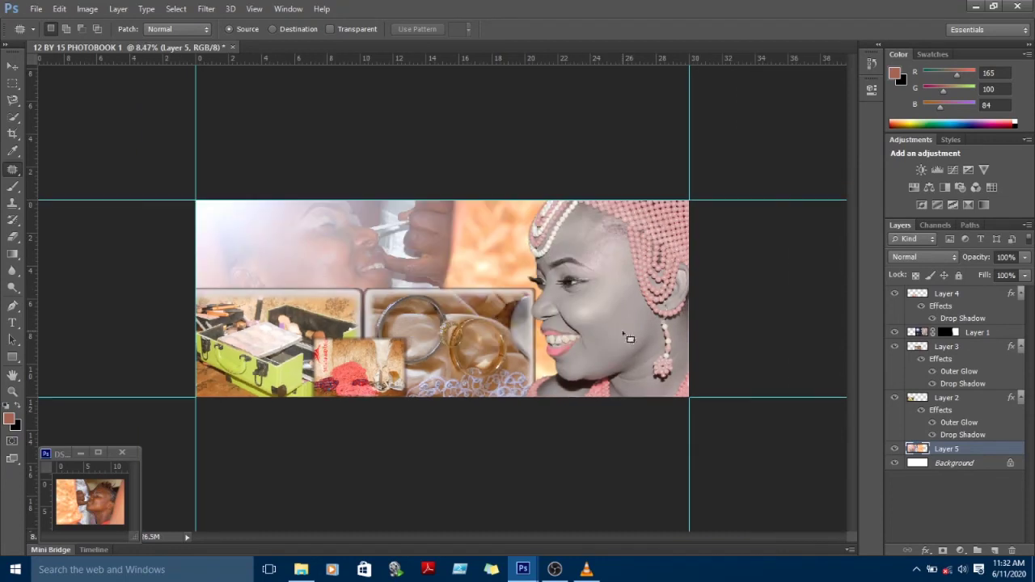